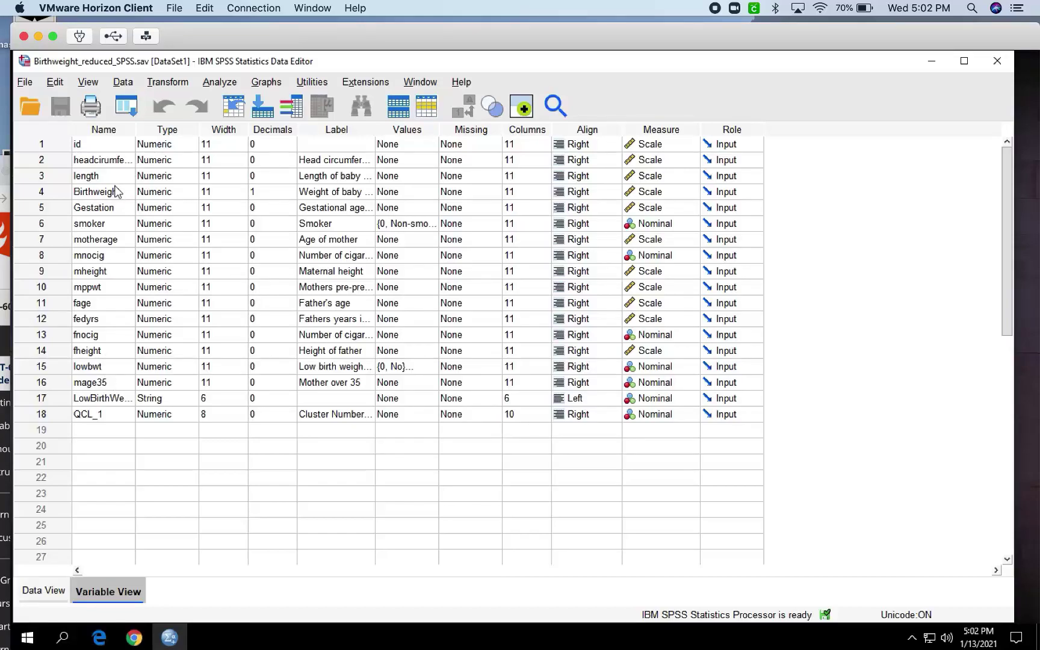
- Set up a Frequencies analysis with the baby's weight at birth and head circumference at birth as variables
{"action": "left_click", "coordinate": [50, 596]}
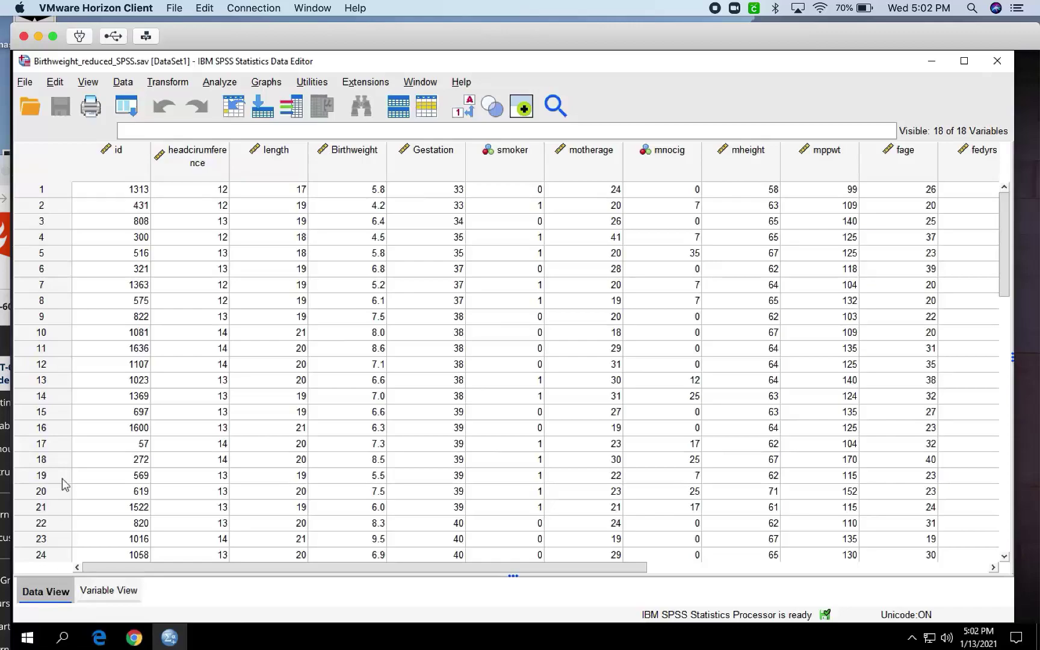
{"action": "left_click", "coordinate": [227, 85]}
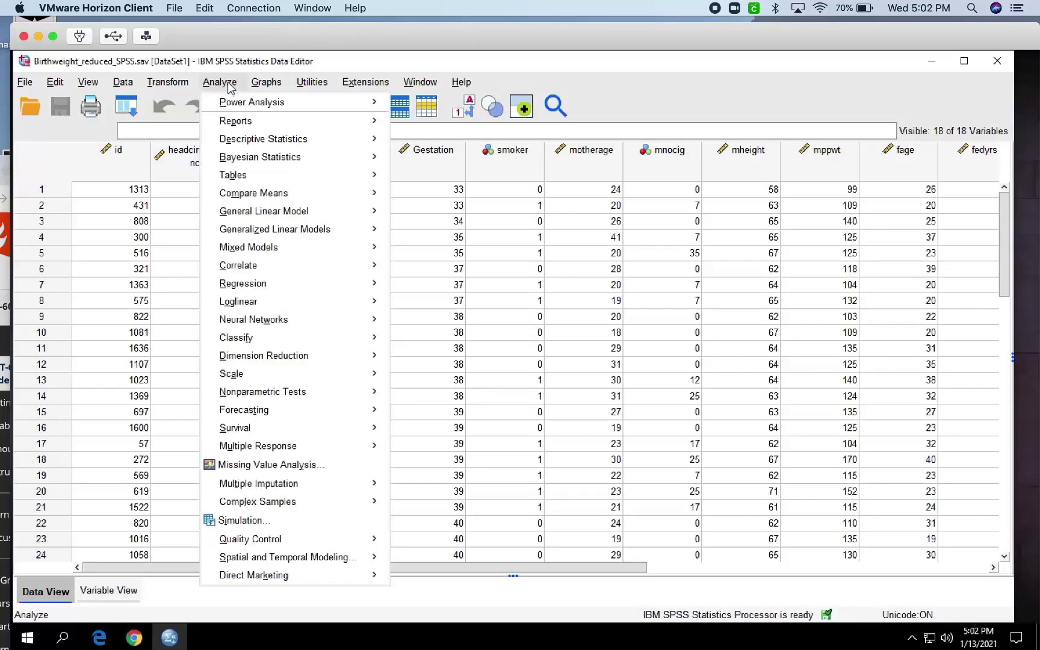
{"action": "mouse_move", "coordinate": [244, 142]}
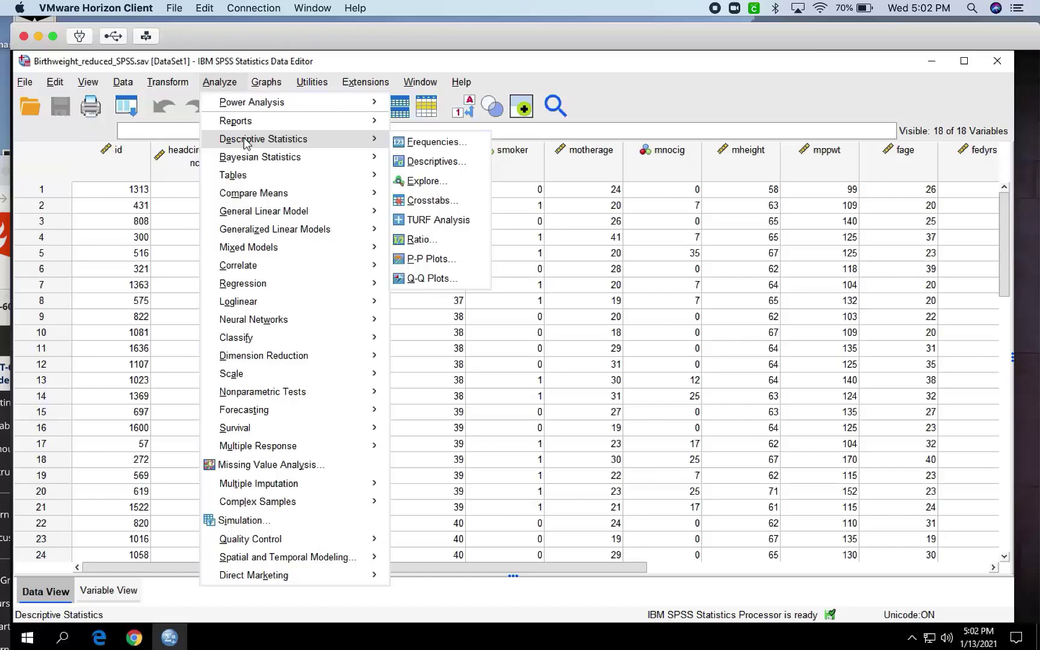
{"action": "left_click", "coordinate": [452, 149]}
{"action": "mouse_move", "coordinate": [542, 263]}
{"action": "left_mouse_down"}
{"action": "mouse_move", "coordinate": [415, 293]}
{"action": "mouse_move", "coordinate": [518, 278]}
{"action": "mouse_move", "coordinate": [531, 258]}
{"action": "left_mouse_up"}
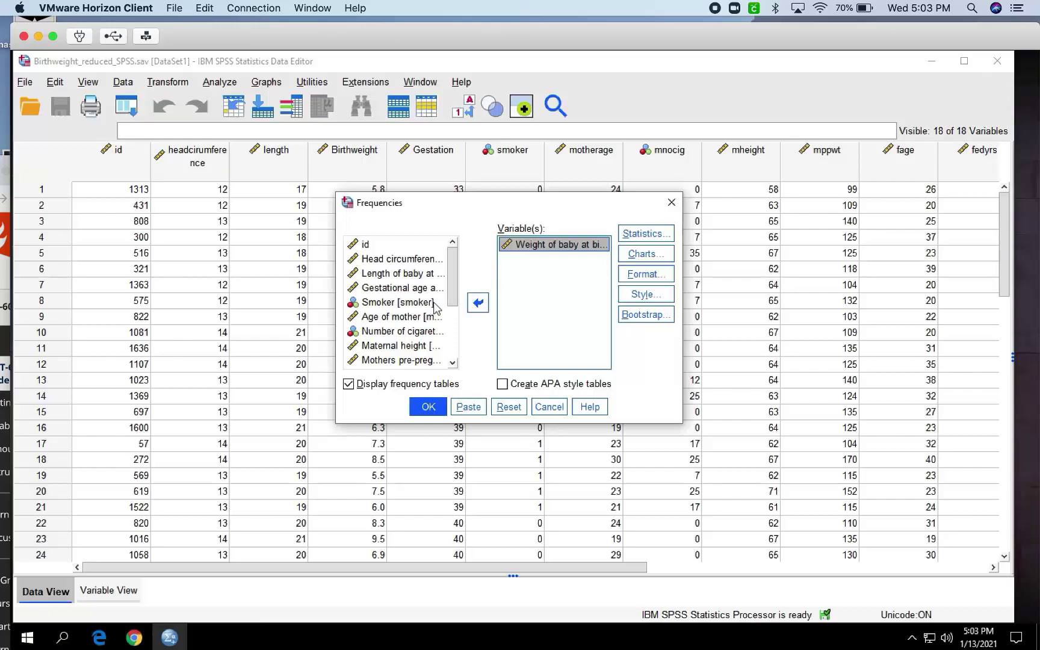
{"action": "left_click_drag", "start_coordinate": [415, 260], "coordinate": [533, 273]}
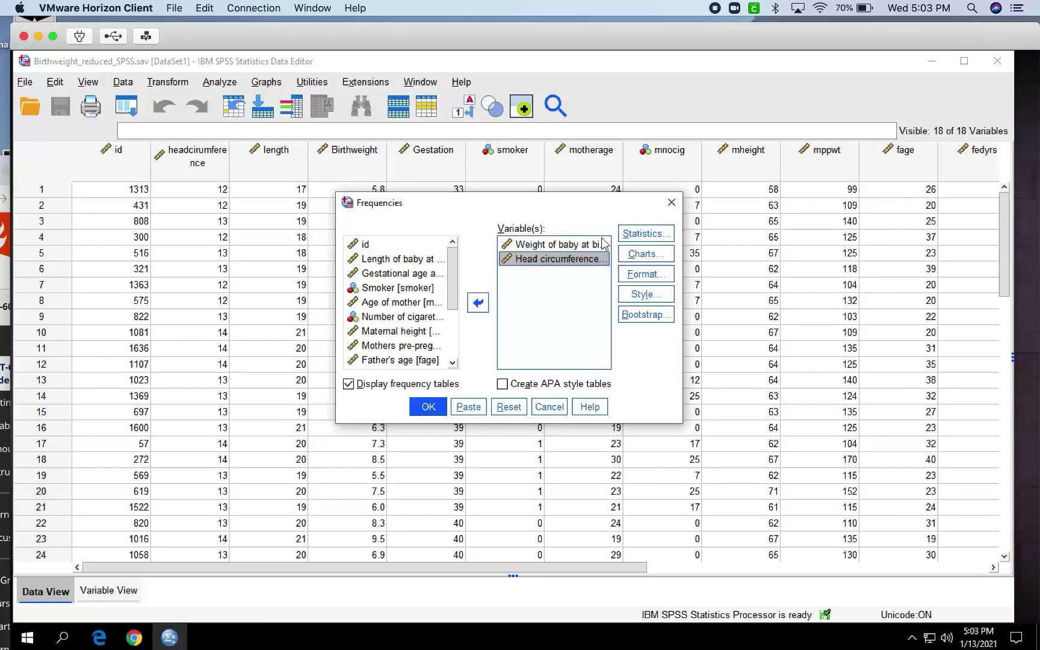
- Request quartiles, mean, median, mode, standard deviation, variance, range, minimum, maximum, skewness and kurtosis, and run the Frequencies analysis
{"action": "left_click", "coordinate": [638, 234]}
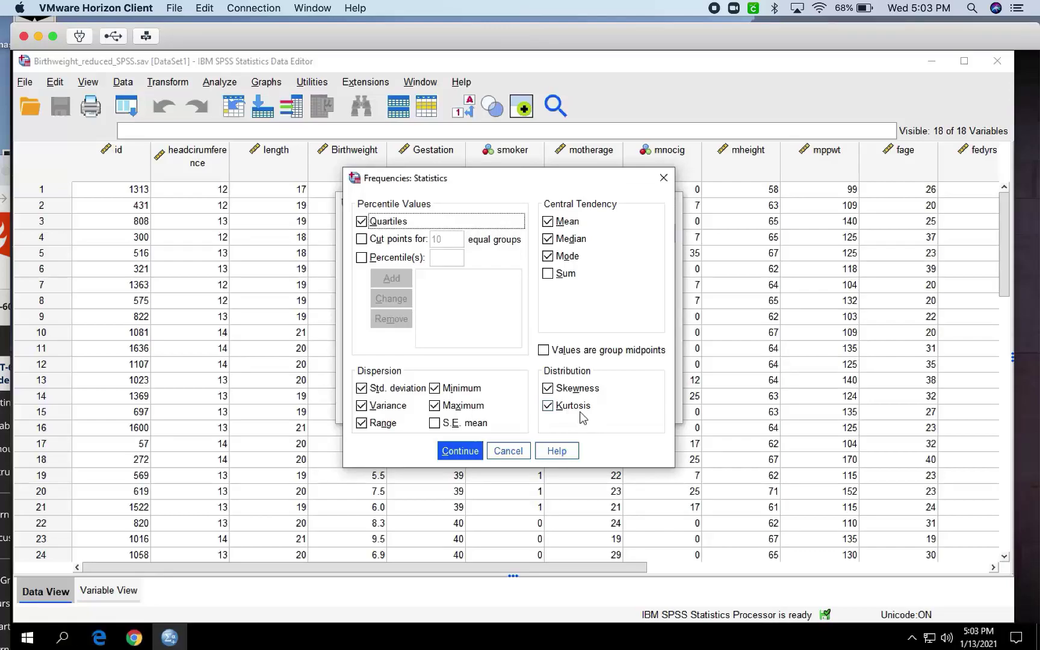
{"action": "left_click", "coordinate": [469, 451]}
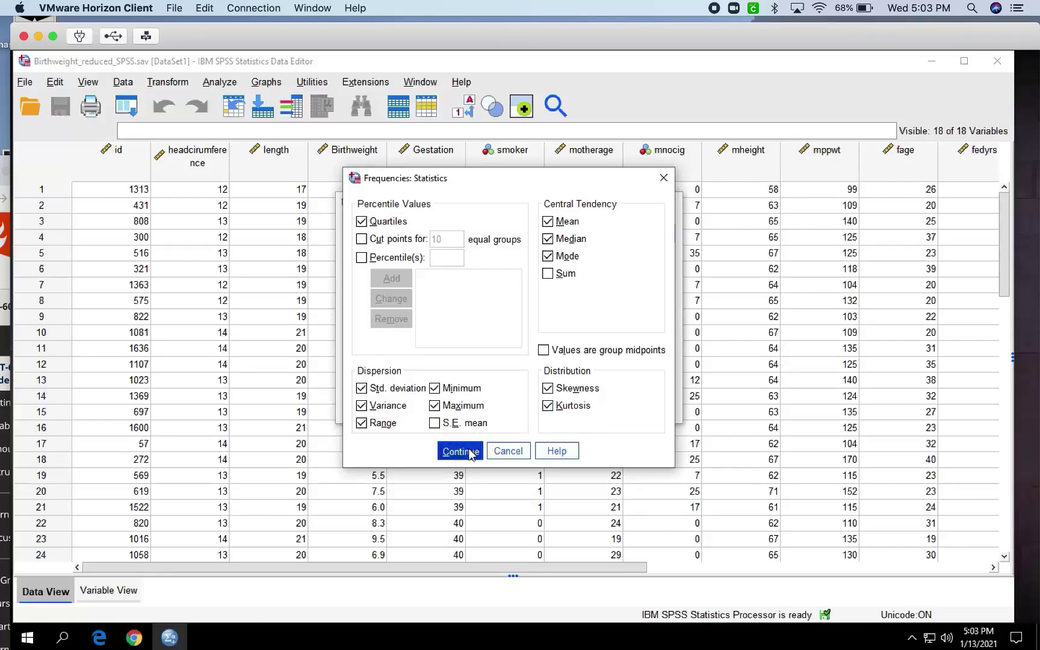
{"action": "left_click", "coordinate": [428, 407]}
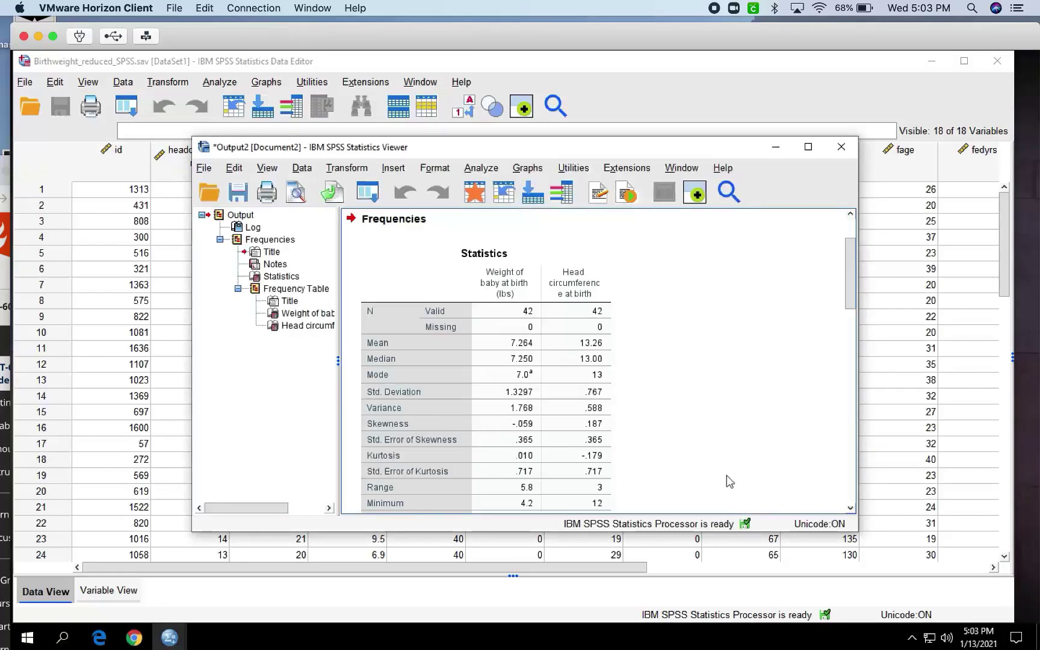
- Examine the Statistics table's central tendency, dispersion, skewness, kurtosis and percentile values for birth weight and head circumference
{"action": "scroll", "coordinate": [728, 481], "scroll_direction": "down", "scroll_amount": 2}
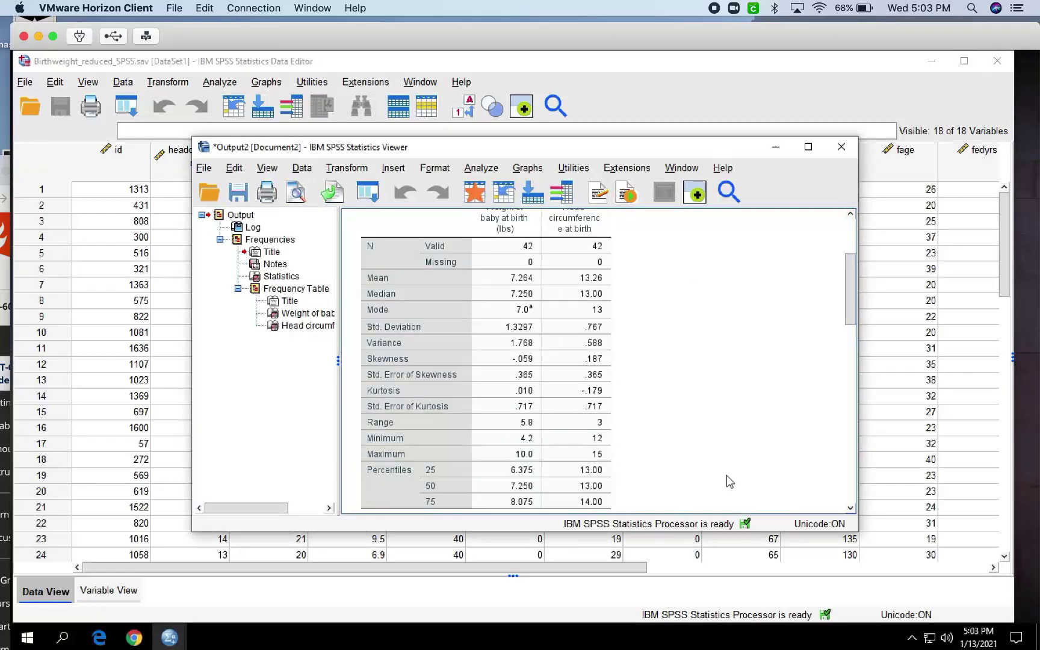
{"action": "scroll", "coordinate": [658, 391], "scroll_direction": "up", "scroll_amount": 4}
{"action": "left_click", "coordinate": [548, 420]}
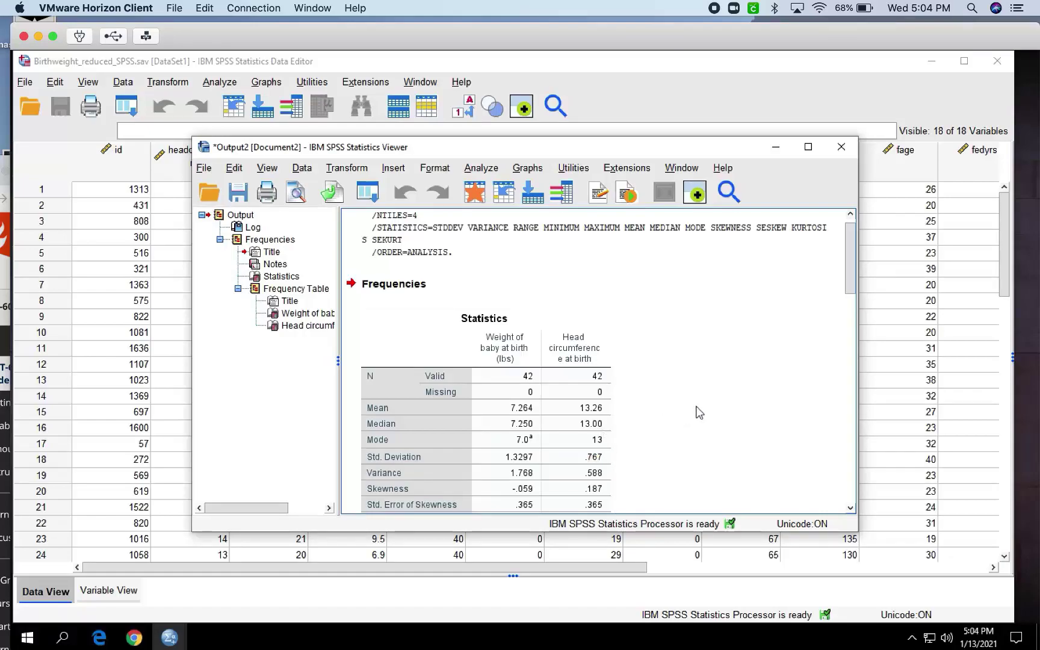
{"action": "scroll", "coordinate": [698, 413], "scroll_direction": "down", "scroll_amount": 5}
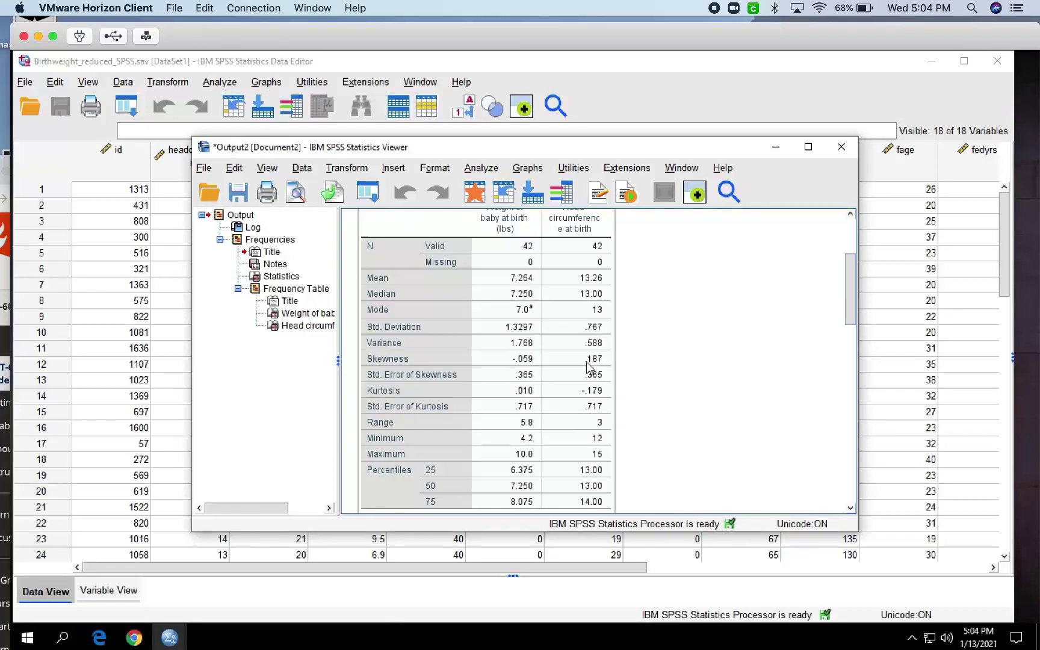
{"action": "scroll", "coordinate": [588, 365], "scroll_direction": "down", "scroll_amount": 2}
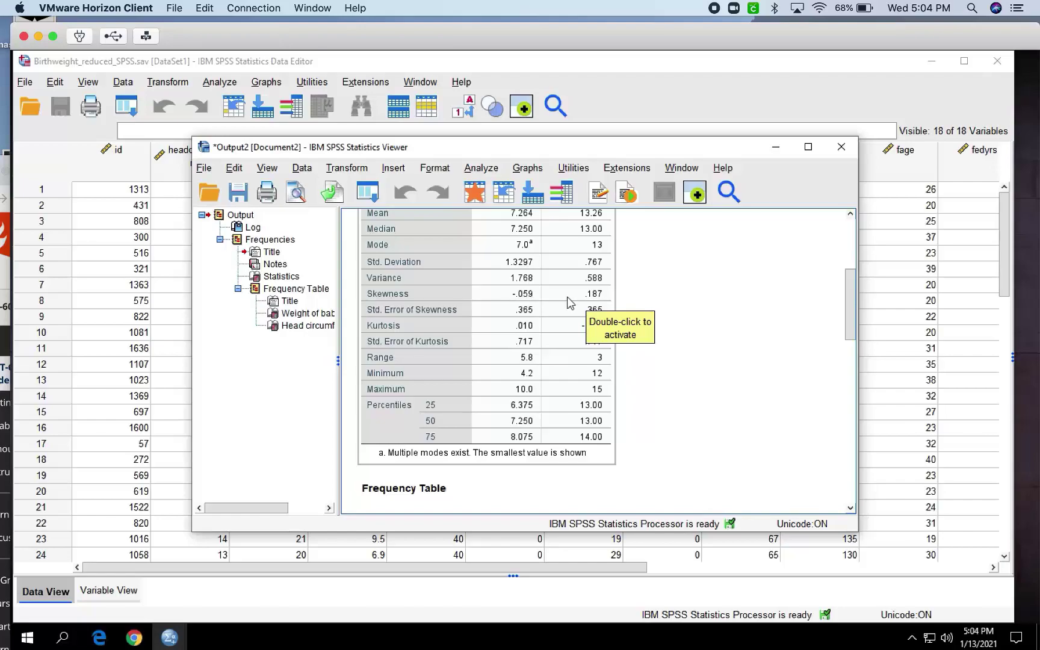
{"action": "left_click", "coordinate": [517, 327]}
{"action": "scroll", "coordinate": [527, 359], "scroll_direction": "down", "scroll_amount": 3}
{"action": "scroll", "coordinate": [527, 359], "scroll_direction": "down", "scroll_amount": 3}
{"action": "scroll", "coordinate": [526, 343], "scroll_direction": "up", "scroll_amount": 3}
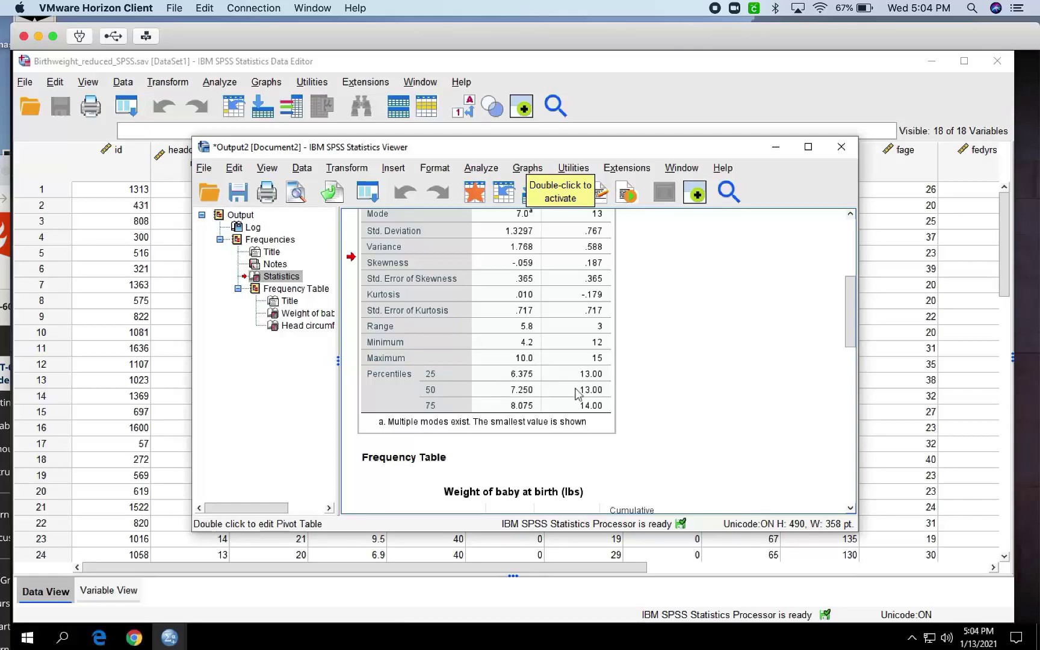
- Review the frequency tables for birth weight and head circumference and compare them with the summary statistics
{"action": "scroll", "coordinate": [587, 451], "scroll_direction": "down", "scroll_amount": 3}
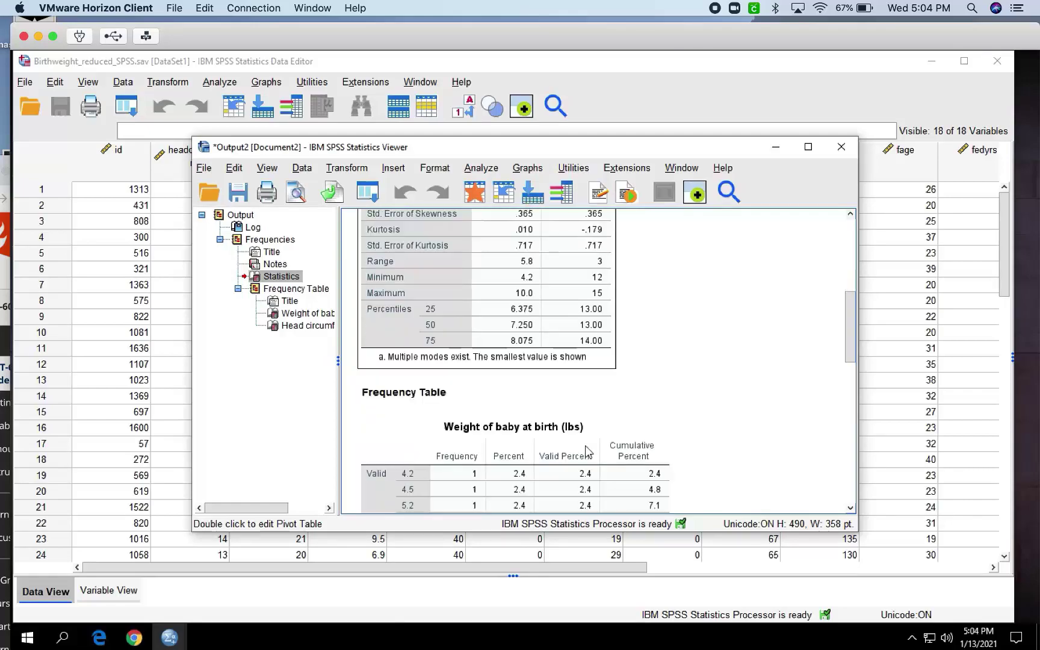
{"action": "scroll", "coordinate": [587, 451], "scroll_direction": "down", "scroll_amount": 18}
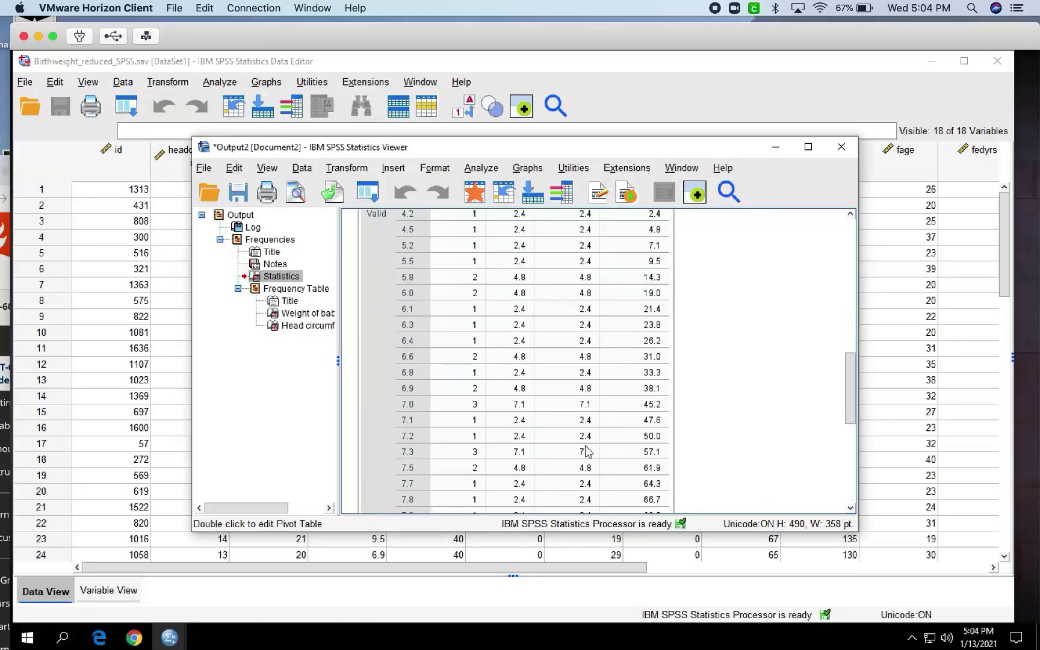
{"action": "scroll", "coordinate": [587, 451], "scroll_direction": "down", "scroll_amount": 9}
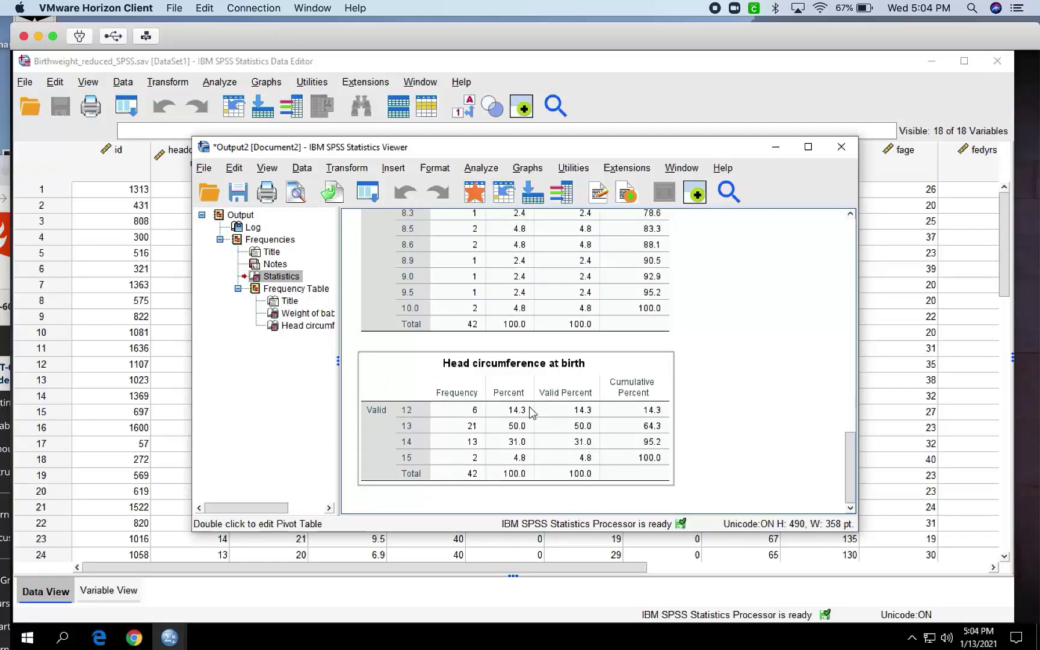
{"action": "scroll", "coordinate": [610, 307], "scroll_direction": "up", "scroll_amount": 20}
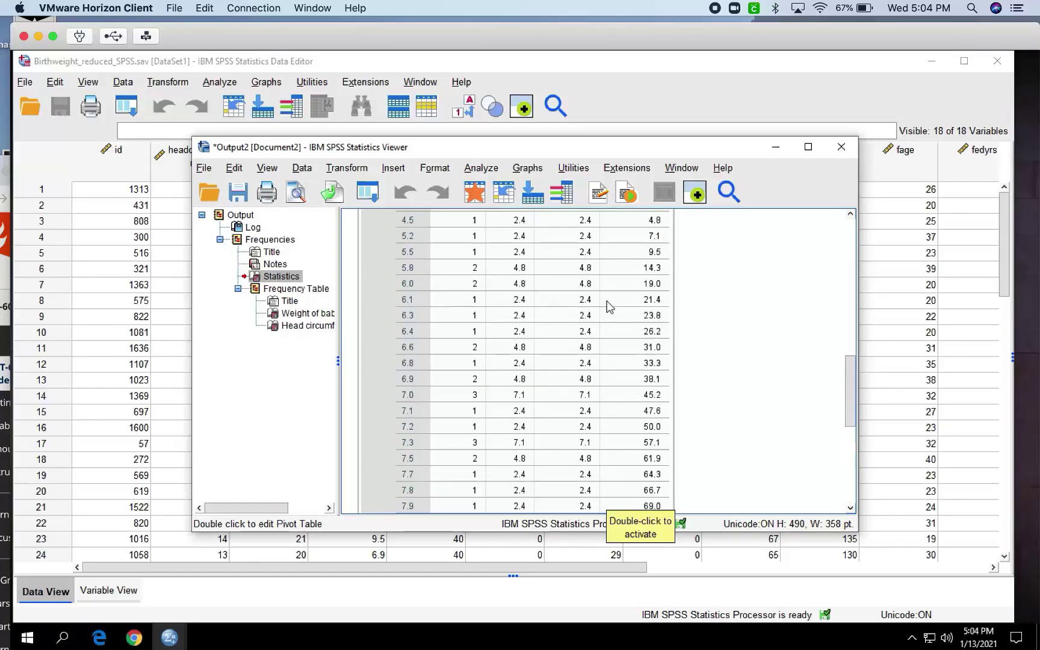
{"action": "scroll", "coordinate": [610, 307], "scroll_direction": "up", "scroll_amount": 7}
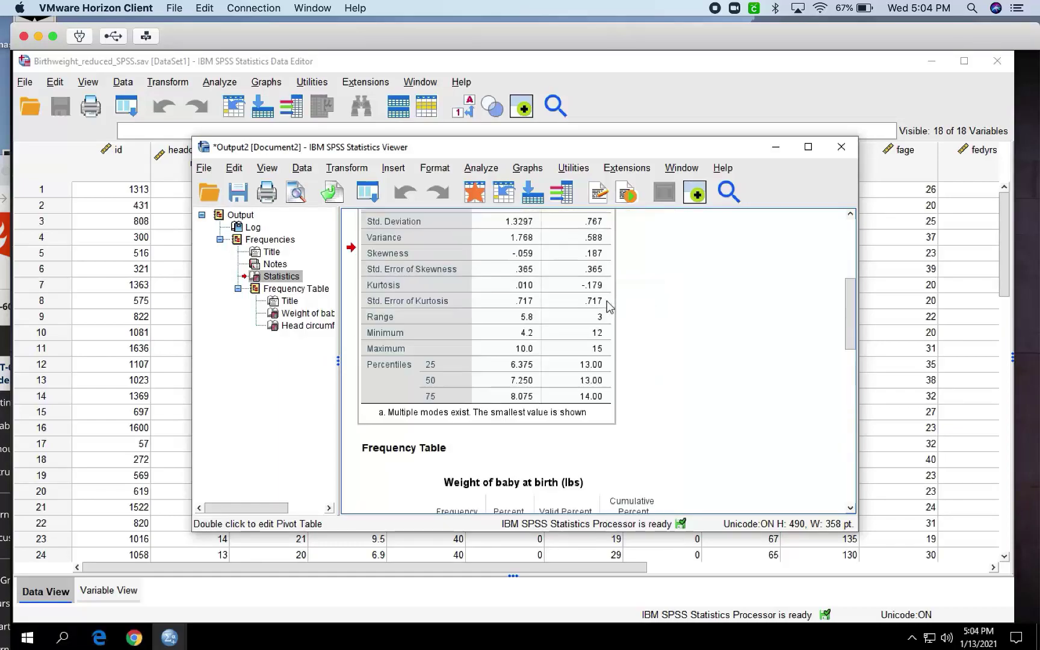
{"action": "scroll", "coordinate": [609, 306], "scroll_direction": "down", "scroll_amount": 12}
{"action": "scroll", "coordinate": [608, 306], "scroll_direction": "up", "scroll_amount": 11}
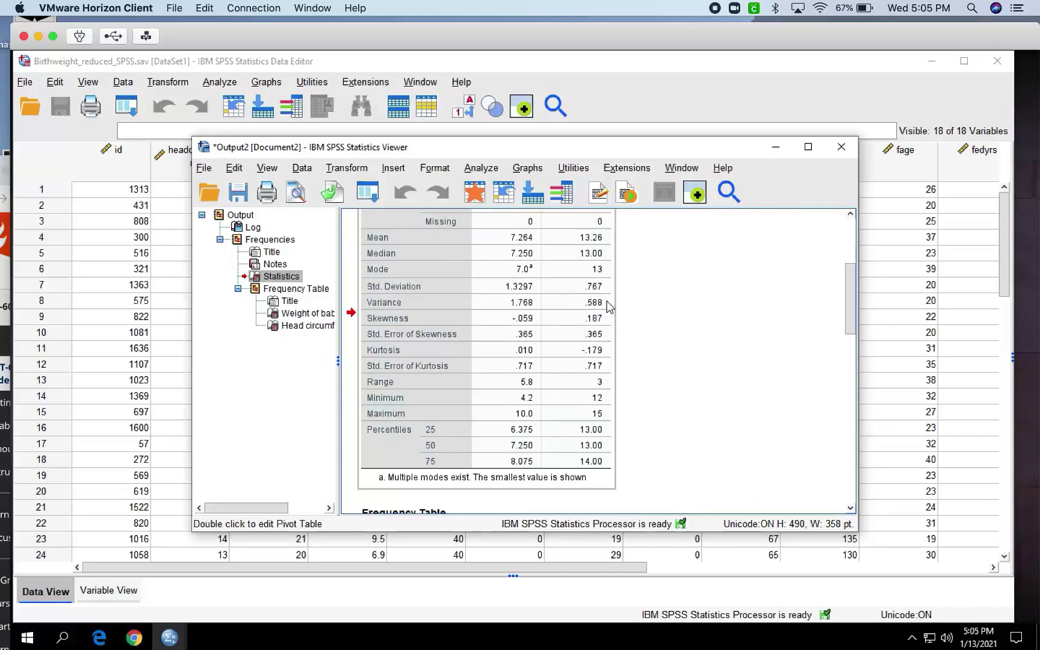
{"action": "scroll", "coordinate": [610, 307], "scroll_direction": "up", "scroll_amount": 3}
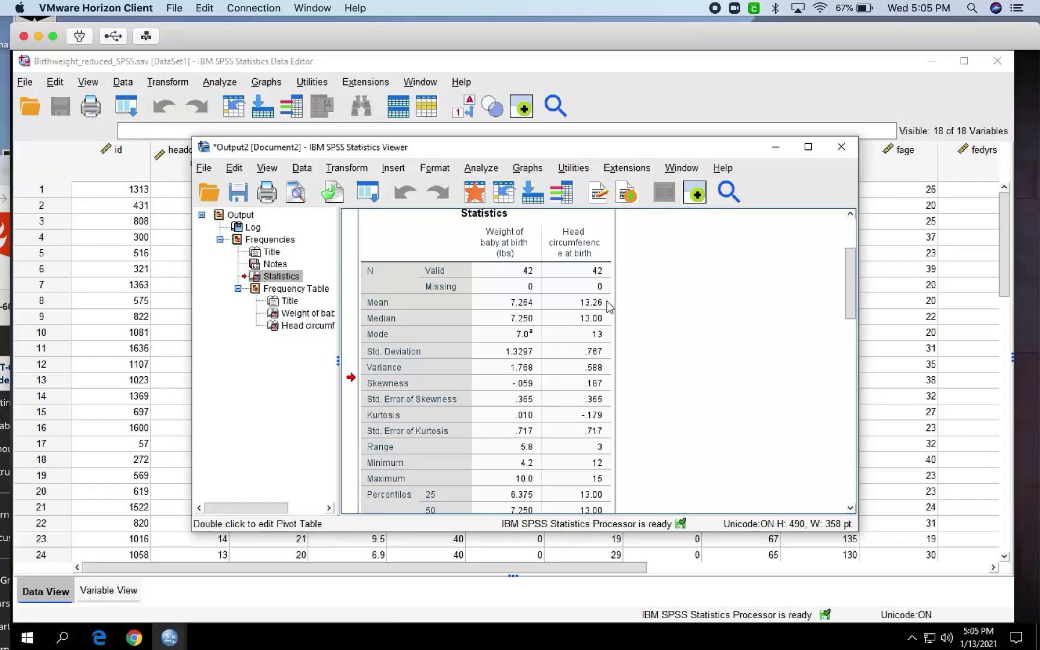
- Set up a Compare Means analysis with the baby's weight at birth as dependent and Smoker as independent variable
{"action": "left_click", "coordinate": [482, 169]}
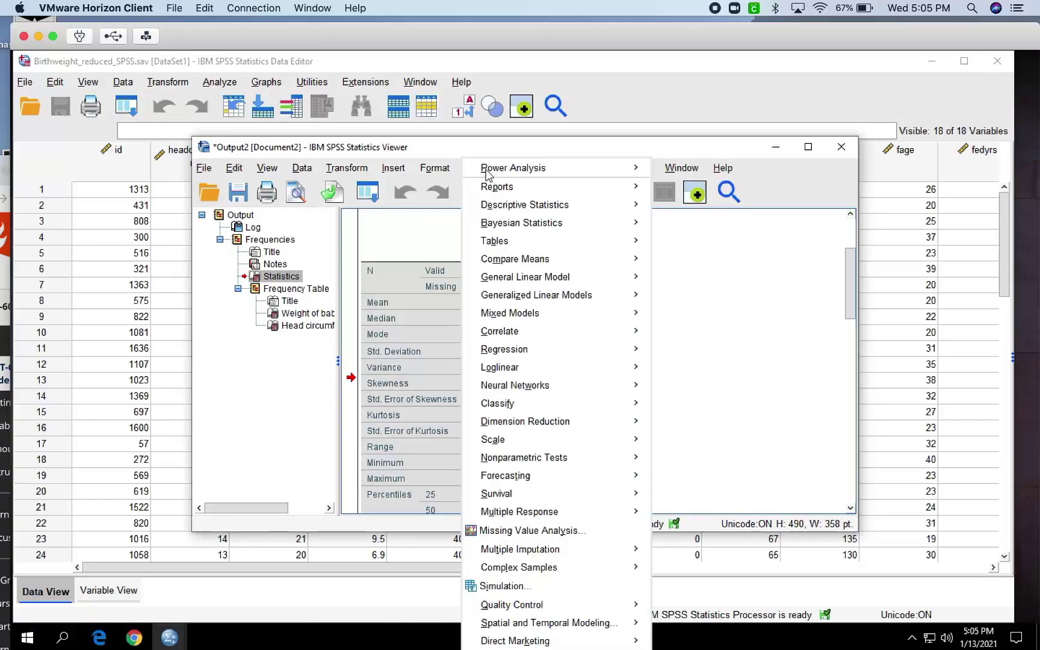
{"action": "mouse_move", "coordinate": [513, 259]}
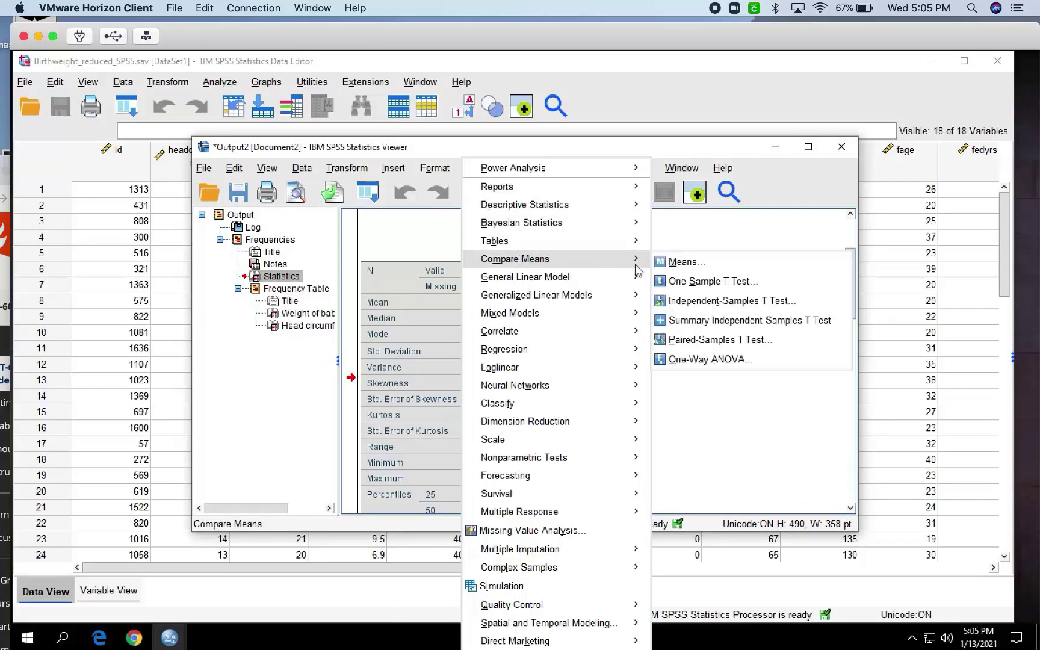
{"action": "left_click", "coordinate": [714, 267]}
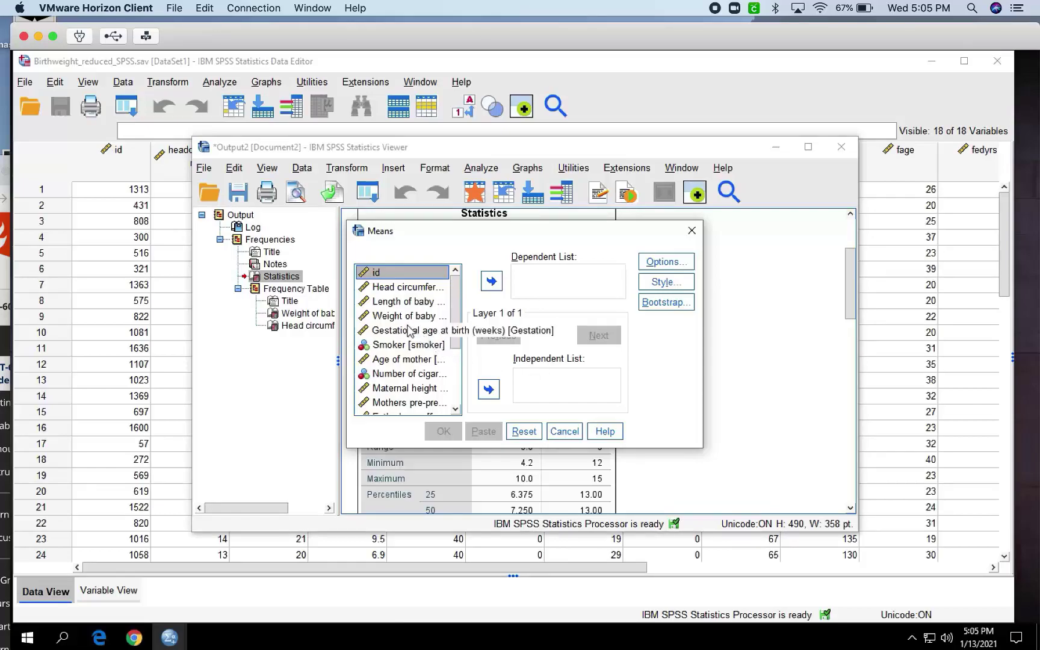
{"action": "left_click_drag", "start_coordinate": [387, 322], "coordinate": [545, 288]}
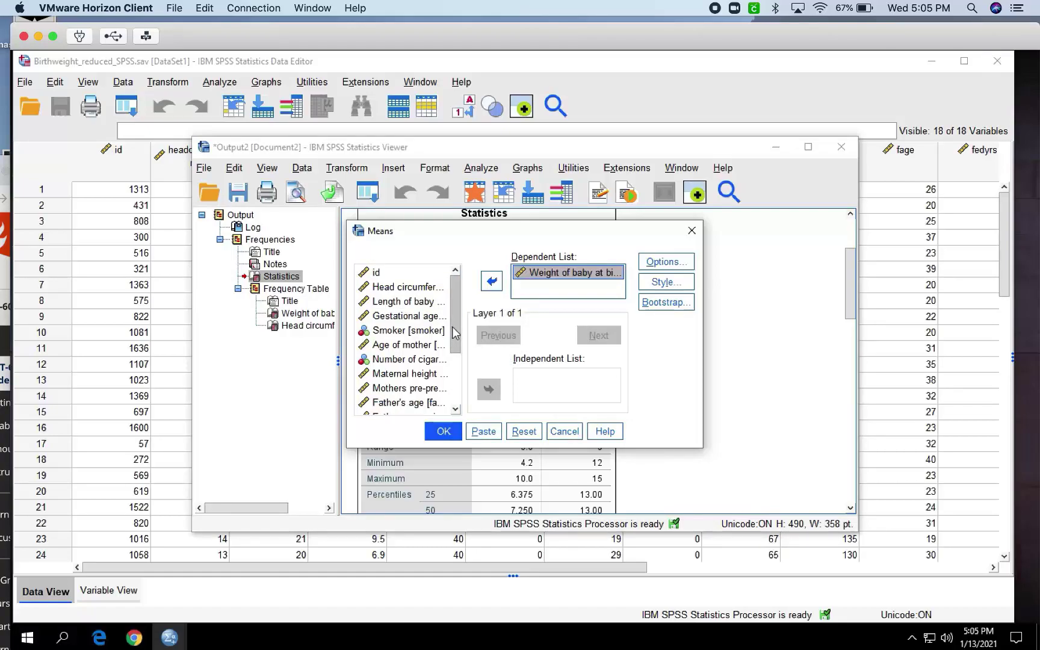
{"action": "left_click_drag", "start_coordinate": [409, 330], "coordinate": [537, 399]}
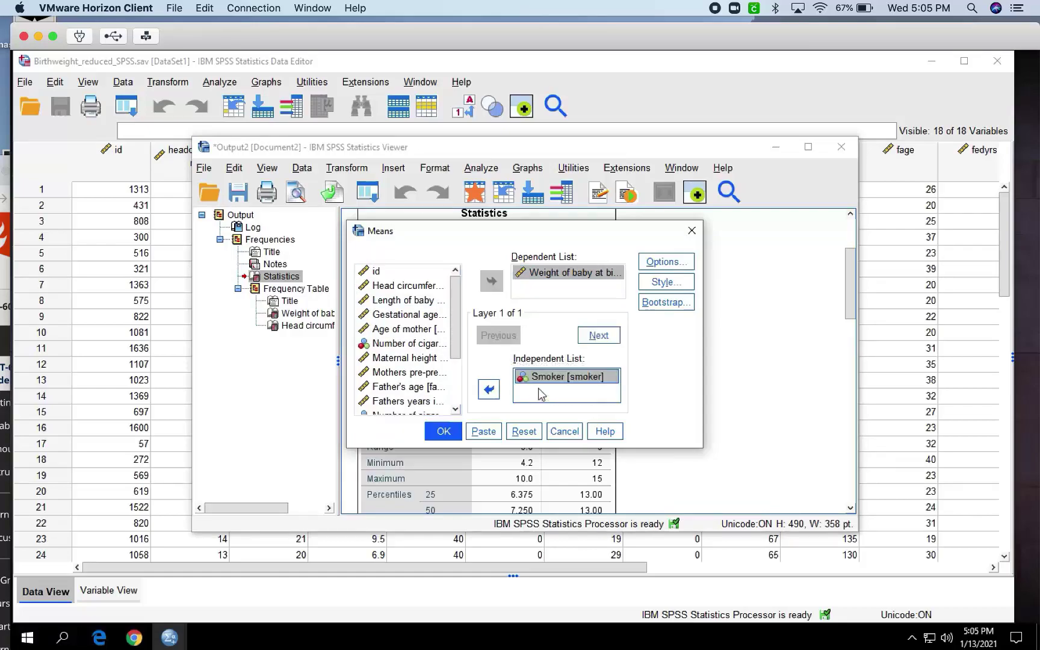
- Add Median, Minimum and Maximum to the cell statistics and run the Means analysis
{"action": "left_click", "coordinate": [662, 263]}
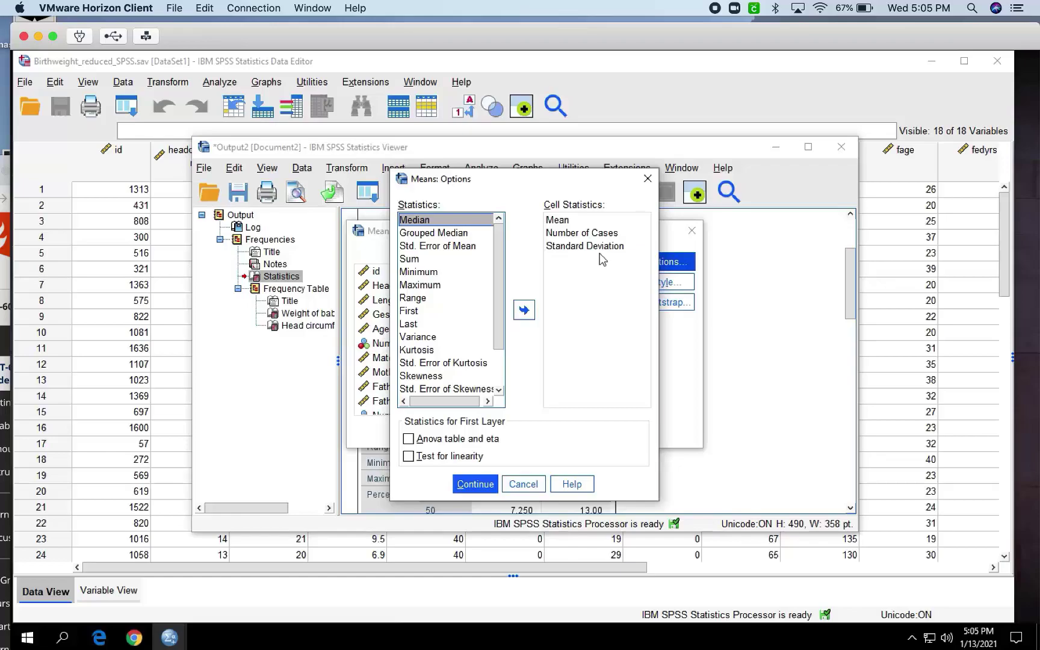
{"action": "left_click", "coordinate": [525, 311]}
{"action": "left_click", "coordinate": [429, 258]}
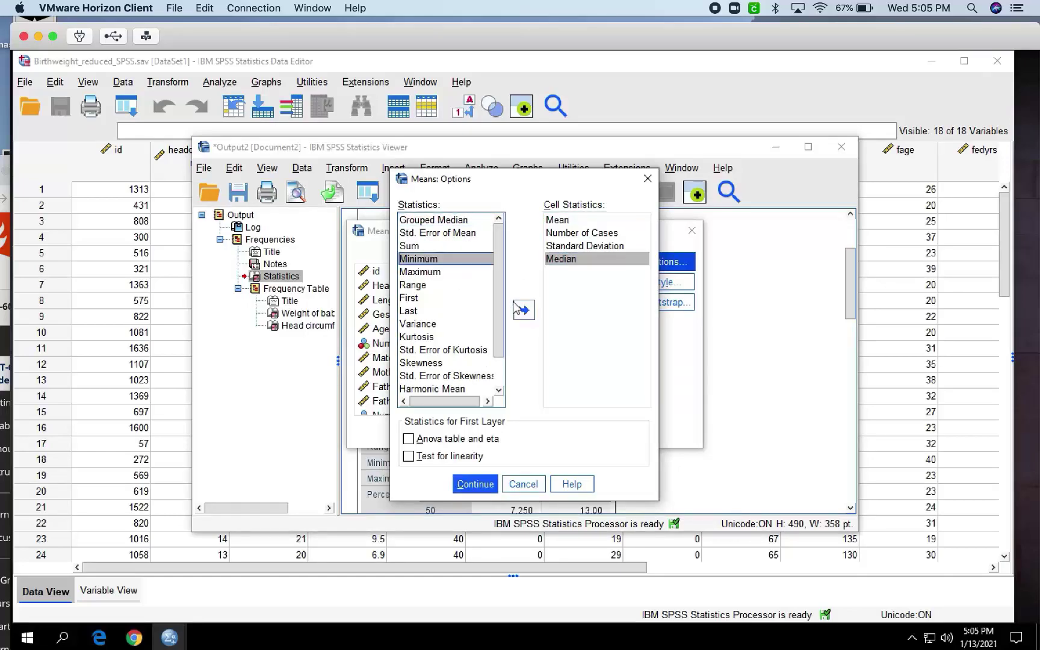
{"action": "left_click", "coordinate": [521, 310]}
{"action": "left_click", "coordinate": [420, 259]}
{"action": "left_click", "coordinate": [524, 311]}
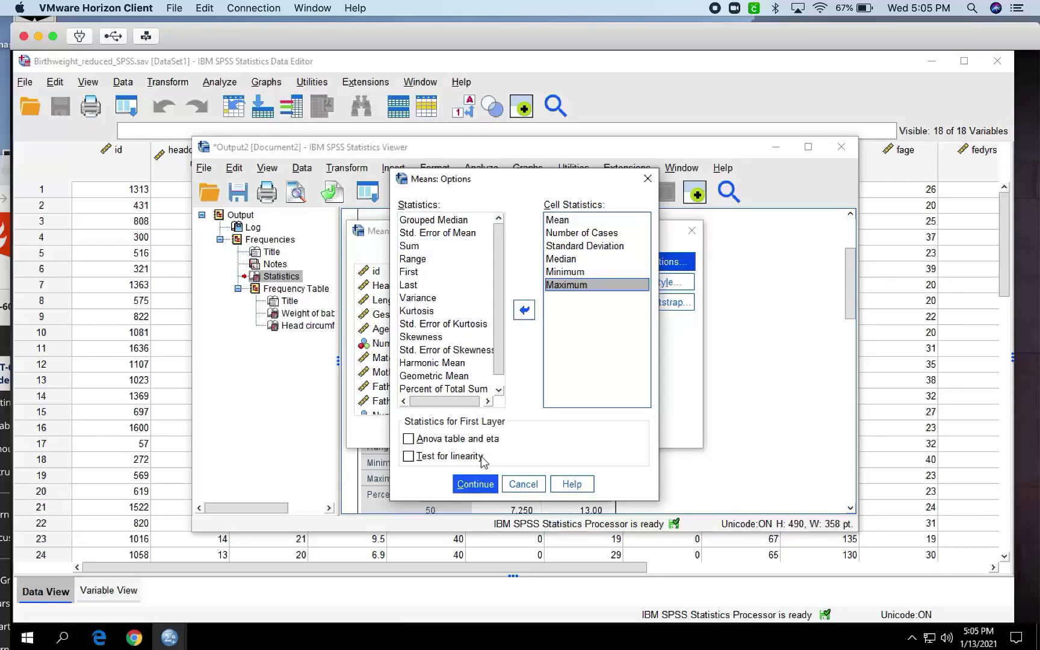
{"action": "left_click", "coordinate": [475, 484]}
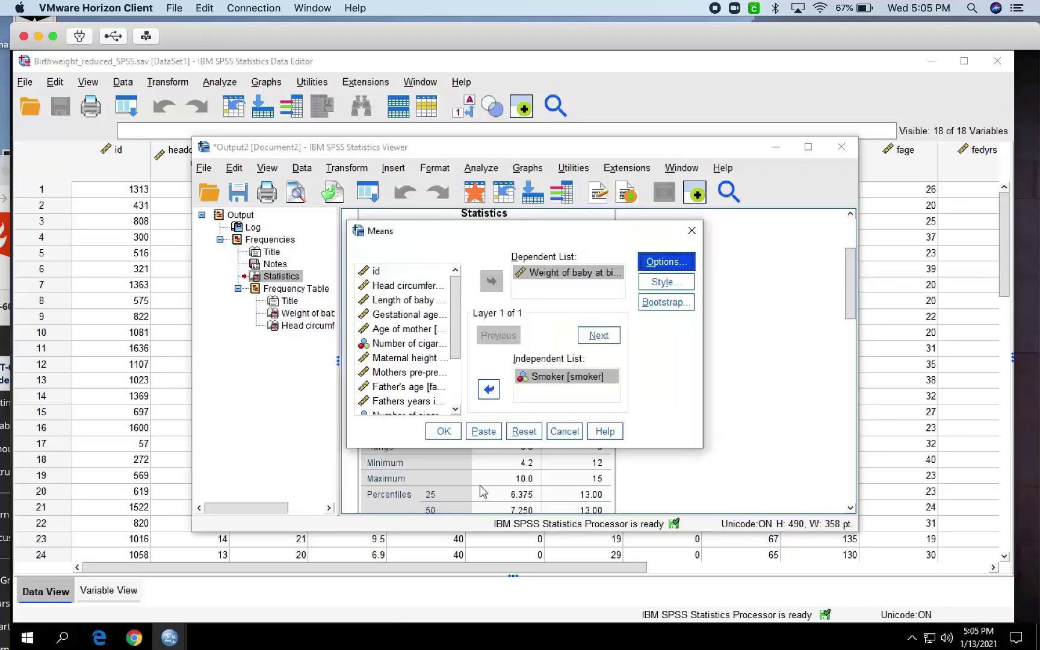
{"action": "left_click", "coordinate": [445, 432]}
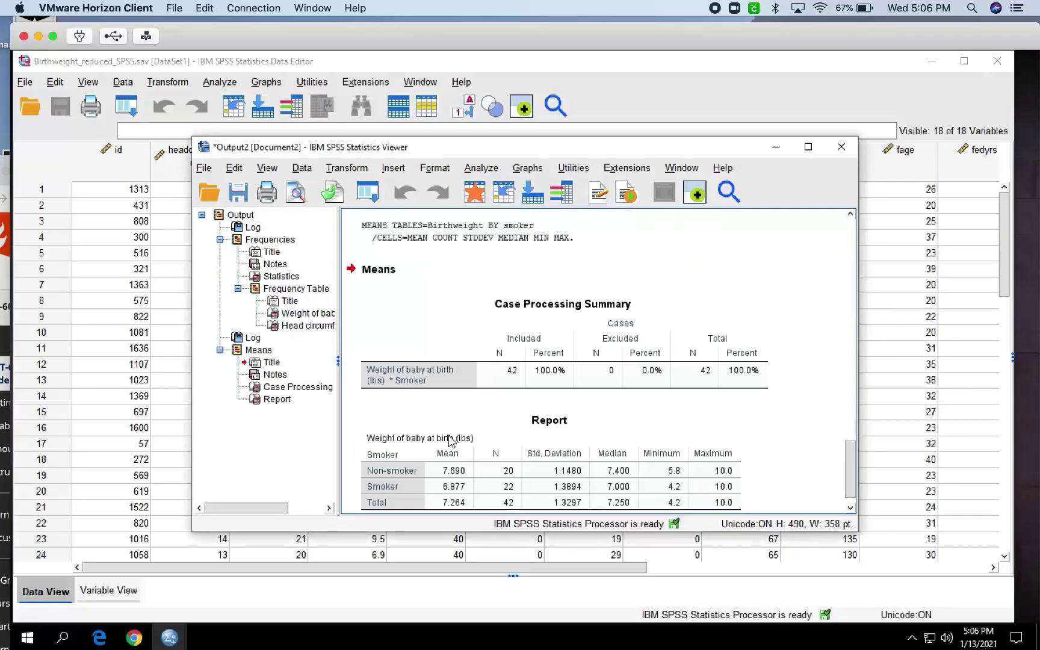
- Examine the Means report comparing birth weight statistics between non-smokers and smokers
{"action": "left_click", "coordinate": [451, 442]}
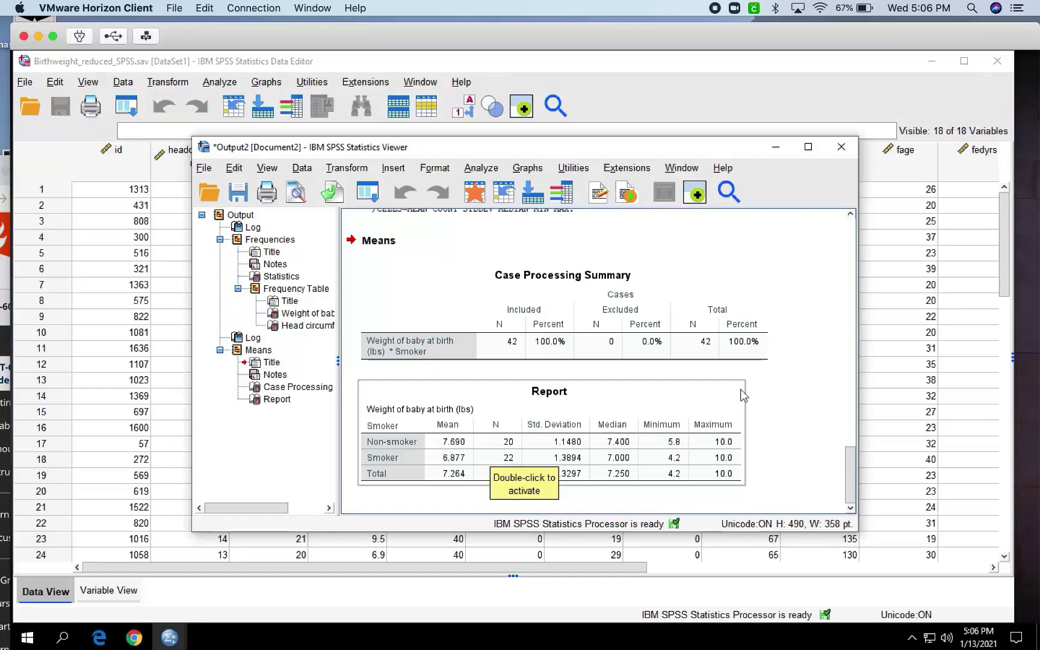
{"action": "left_click", "coordinate": [796, 392]}
{"action": "left_click", "coordinate": [700, 440]}
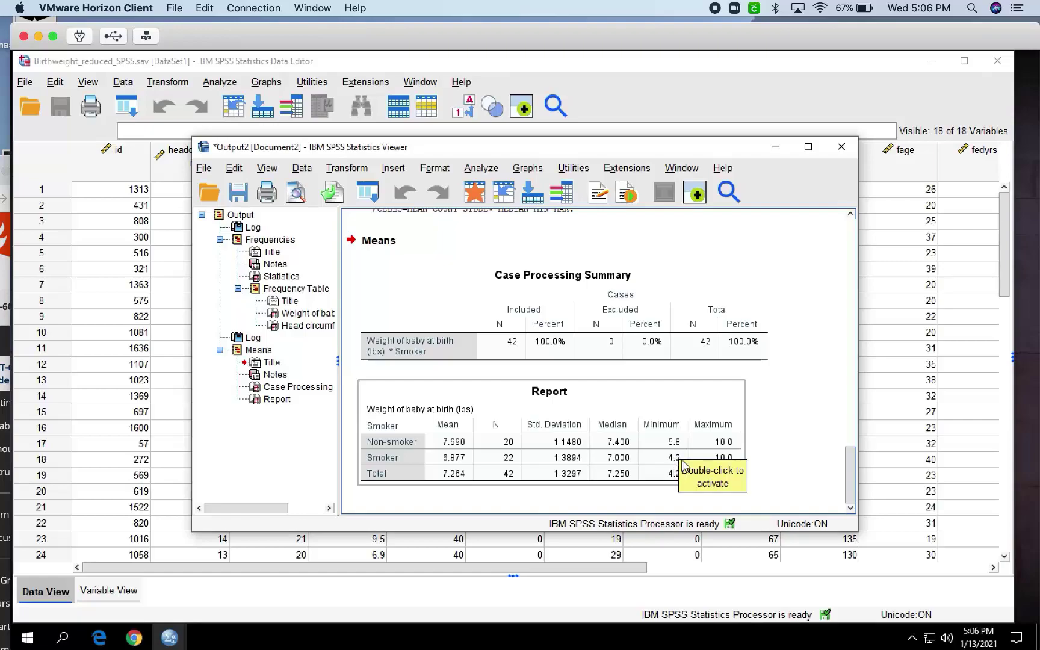
{"action": "left_click", "coordinate": [800, 424]}
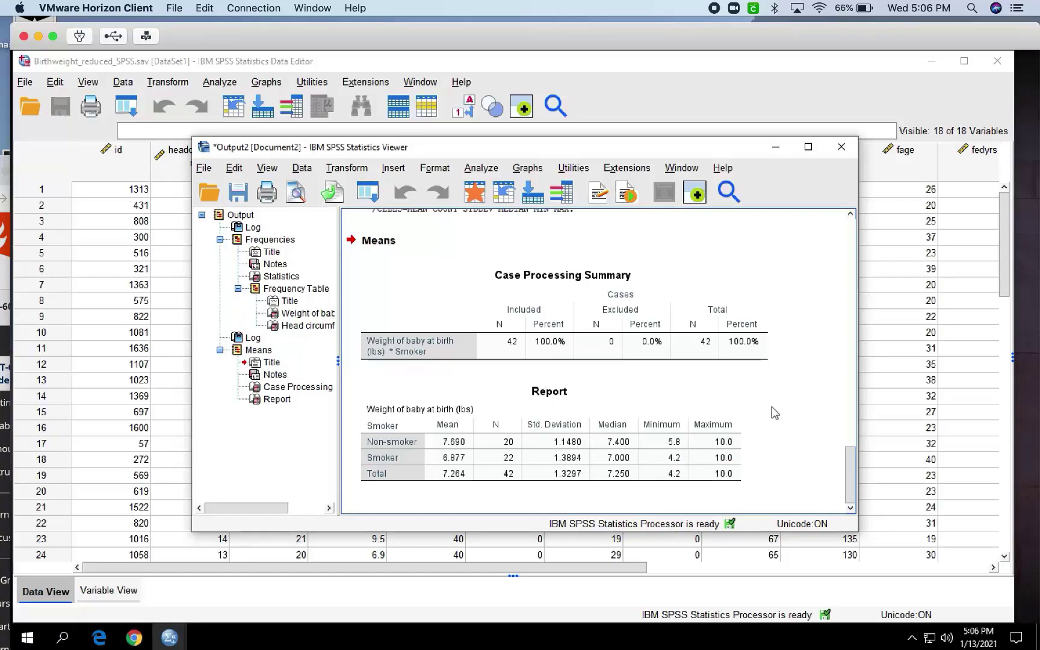
{"action": "left_click", "coordinate": [596, 414]}
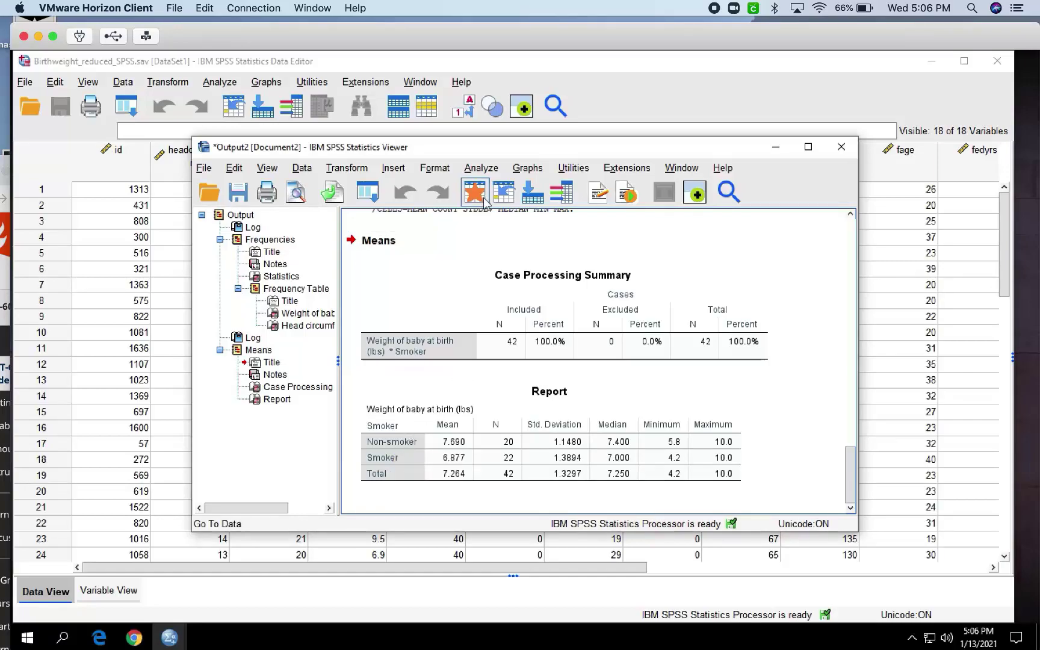
{"action": "left_click", "coordinate": [481, 168]}
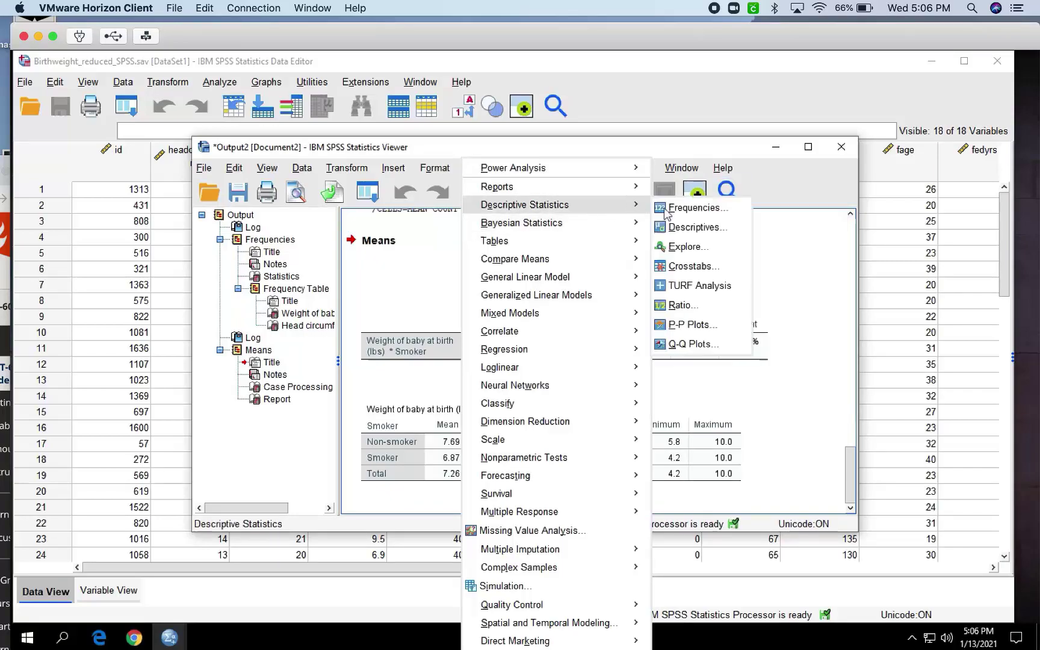
{"action": "left_click", "coordinate": [807, 268]}
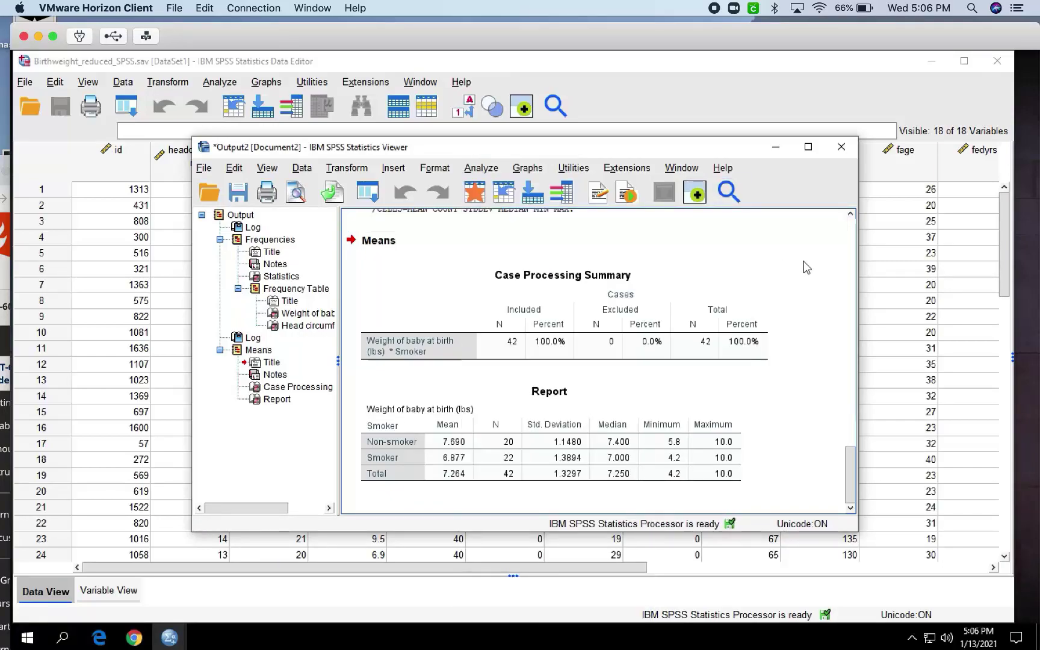